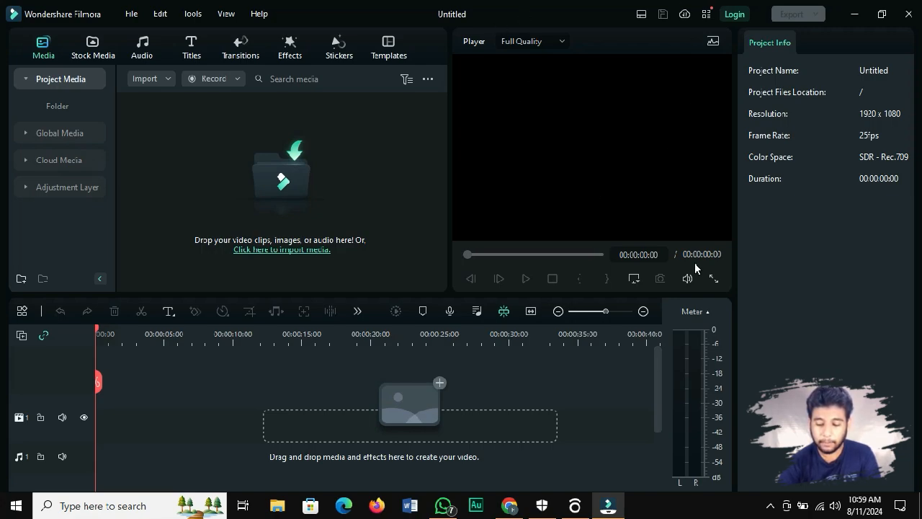
View the player preview in full screen and return to the normal layout.
left_click(712, 279)
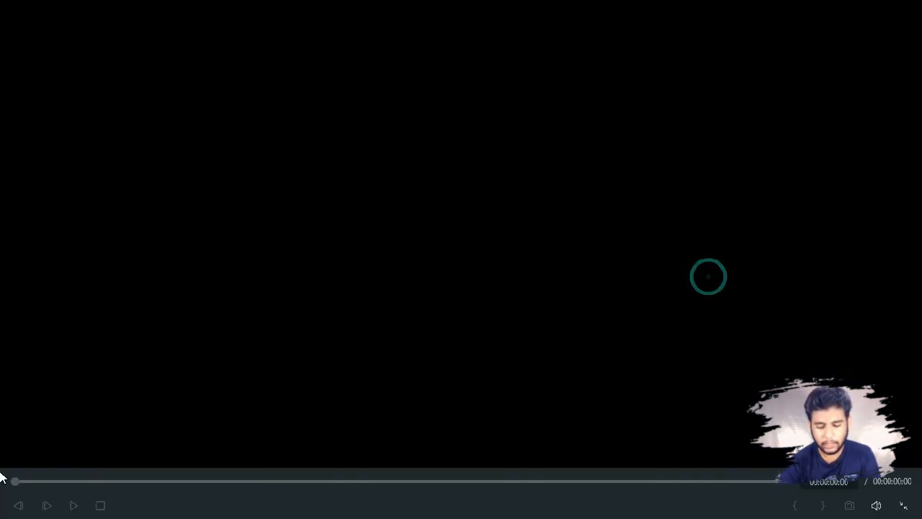
left_click(902, 508)
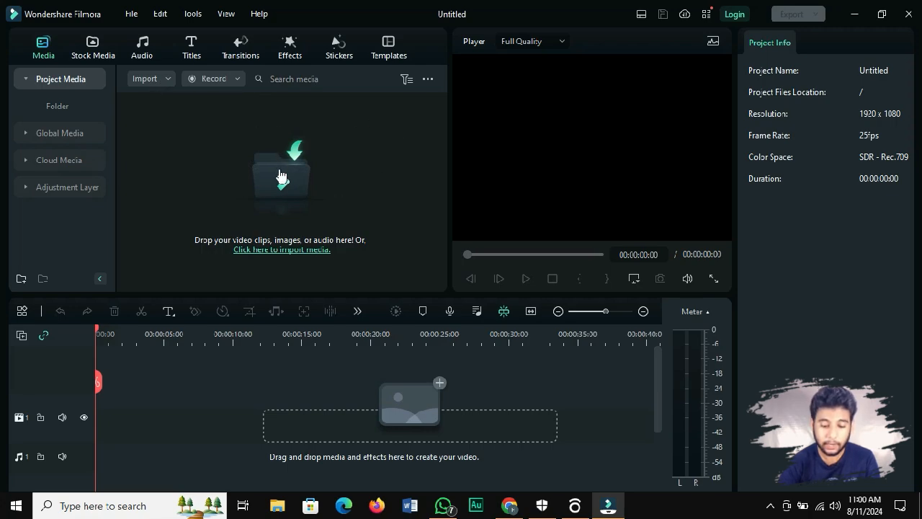
Import the video 1448735-uhd_4096_2160_24fps from Local Disk (D:) into the project media.
left_click(279, 203)
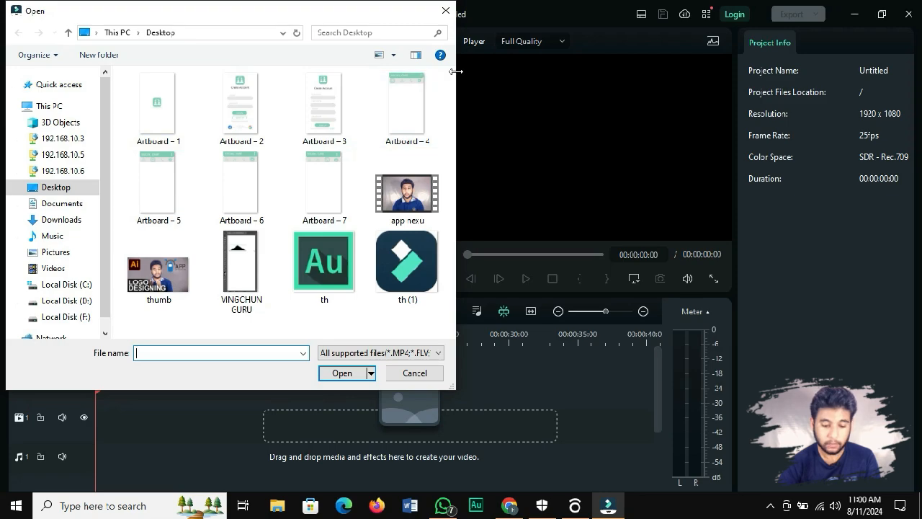
scroll(57, 216, "down", 1)
left_click(97, 276)
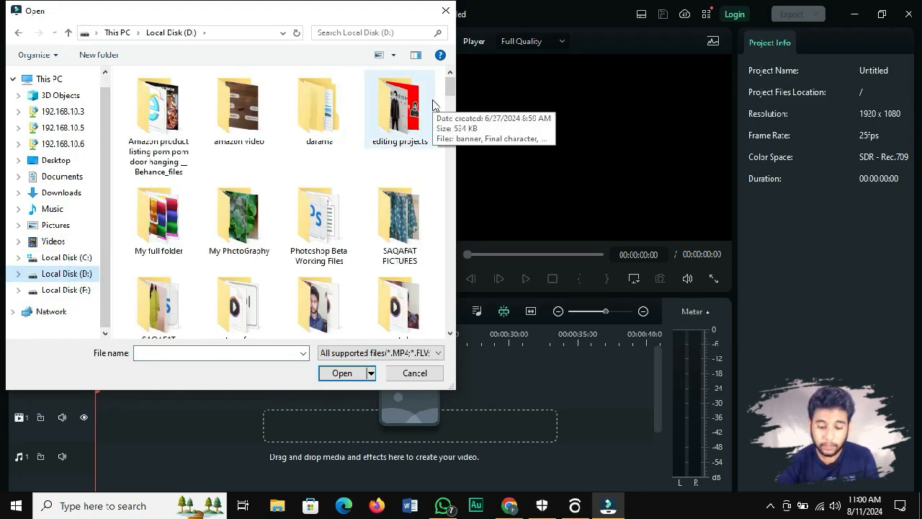
left_click_drag(449, 86, 449, 107)
left_click(402, 188)
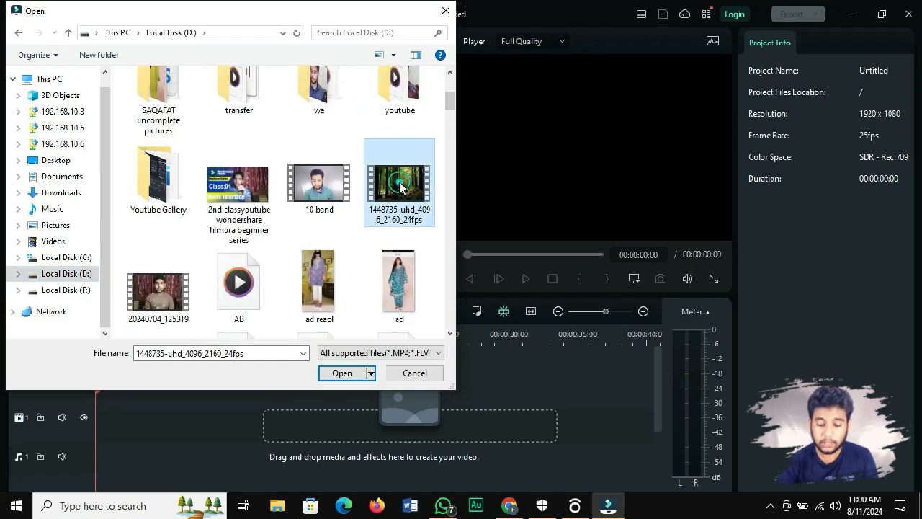
left_click(343, 373)
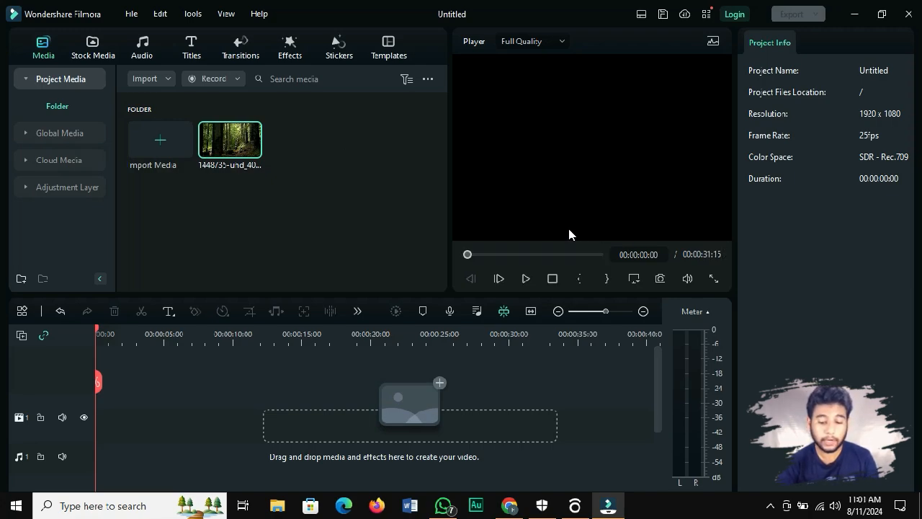
Place the imported forest clip at the start of the timeline, matching the project settings to the media at 4096 x 2160 23.97fps.
key("space")
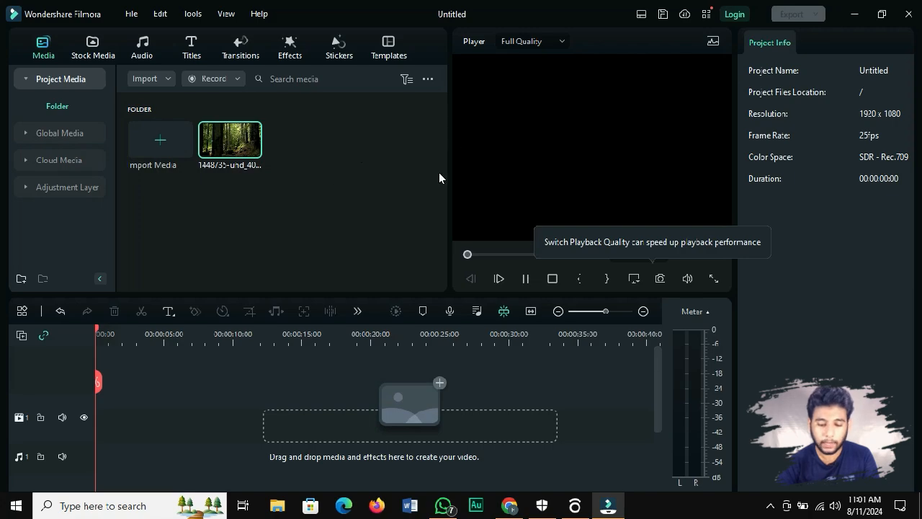
left_click_drag(222, 136, 102, 425)
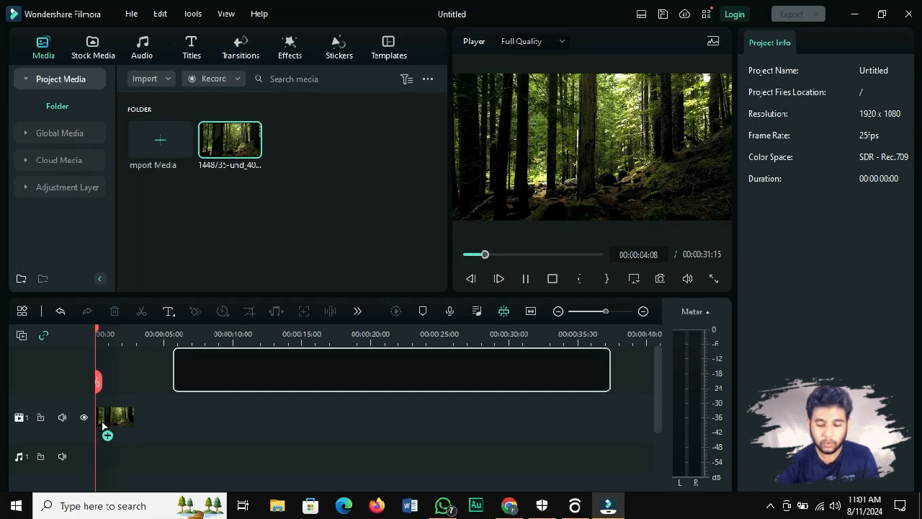
left_click_drag(102, 425, 25, 400)
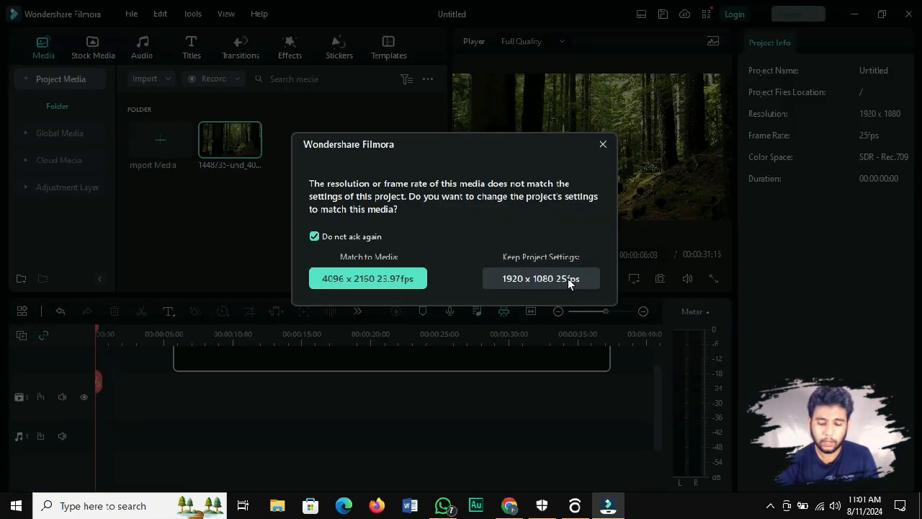
left_click(333, 281)
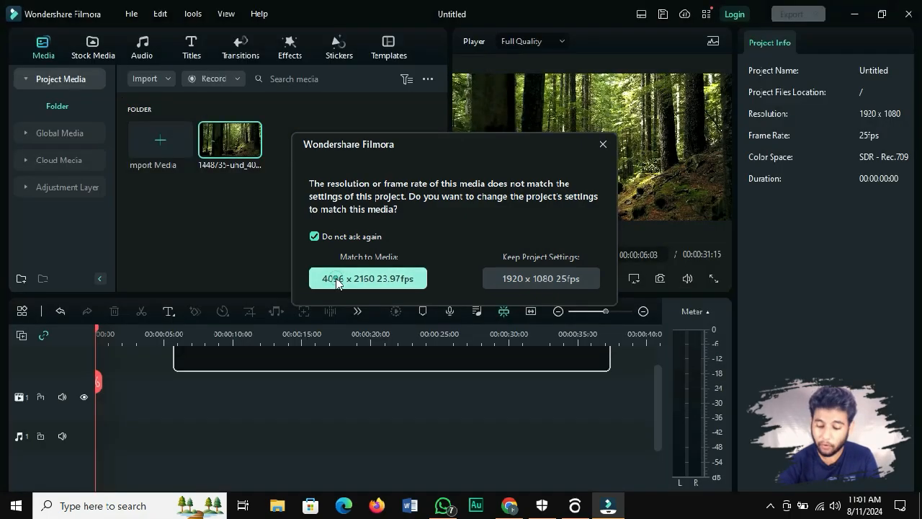
left_click_drag(369, 384, 154, 396)
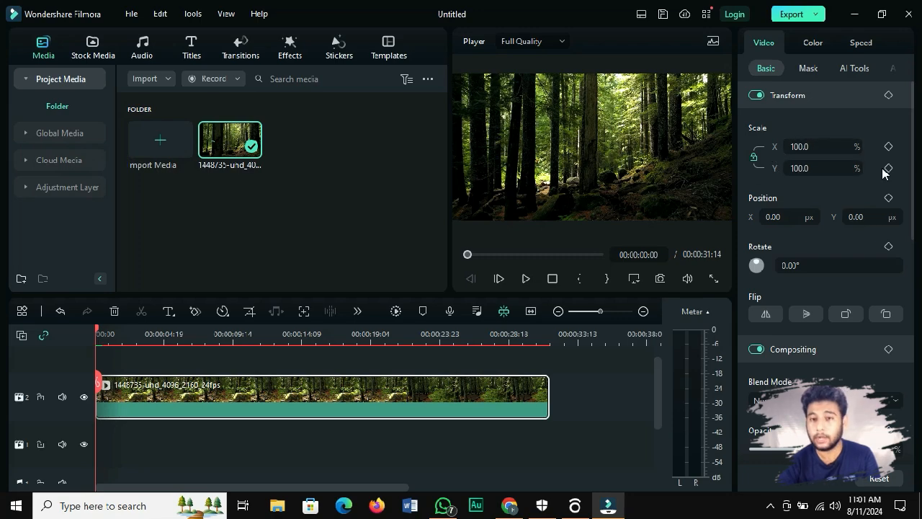
Set the timeline clip's linked X and Y scale to 543%.
left_click(630, 428)
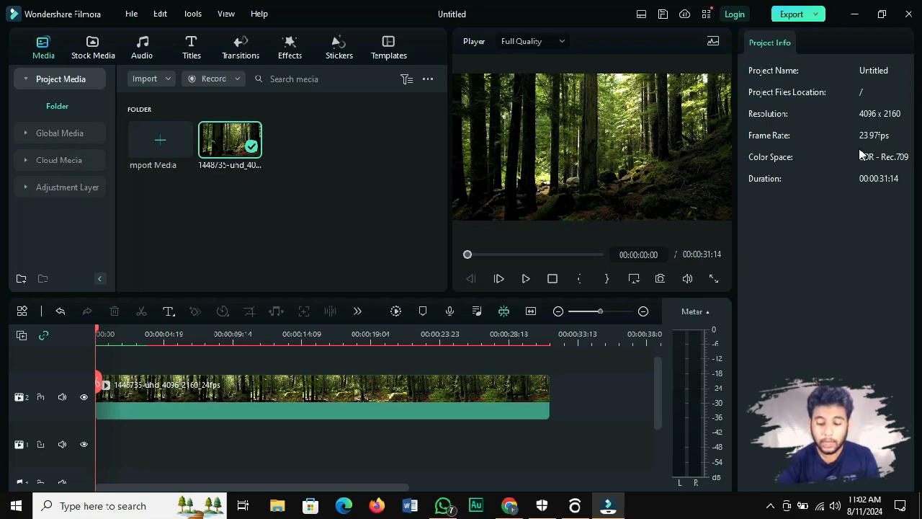
left_click(410, 404)
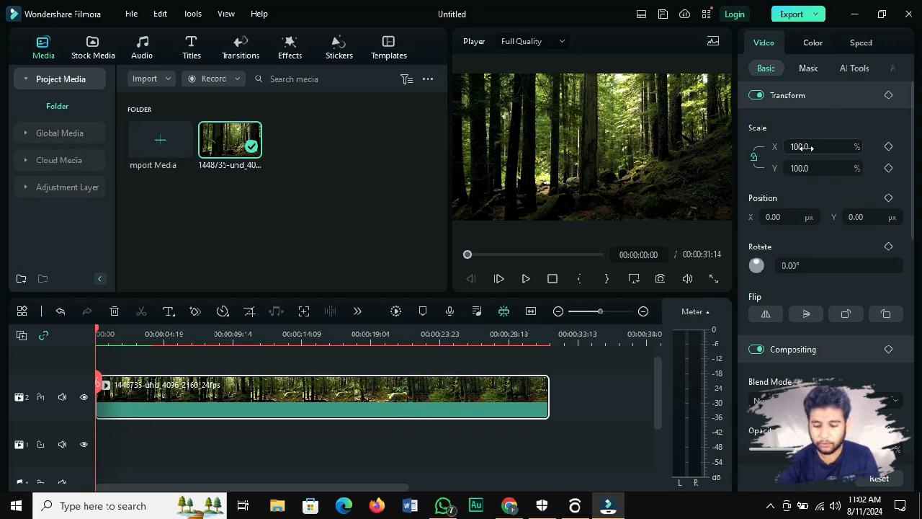
mouse_move(806, 147)
left_mouse_down()
mouse_move(897, 147)
mouse_move(797, 139)
left_mouse_up()
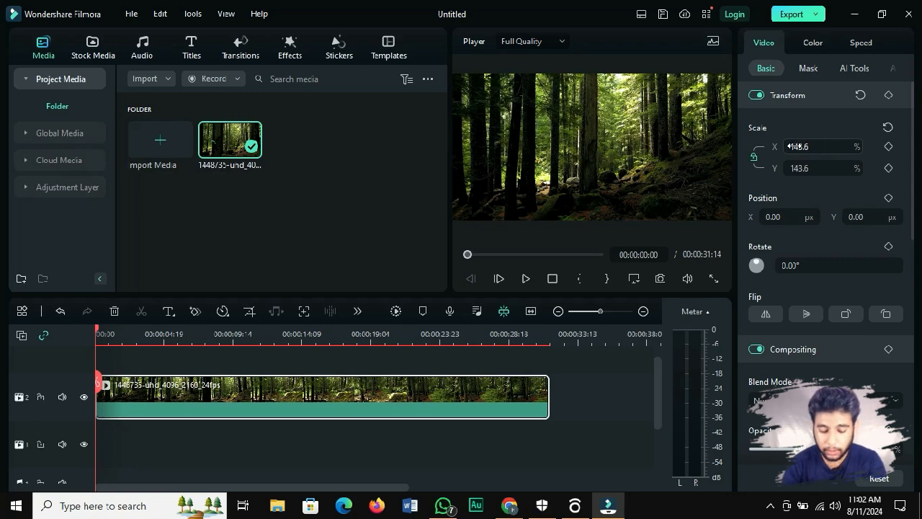
left_click(795, 147)
key("BackSpace")
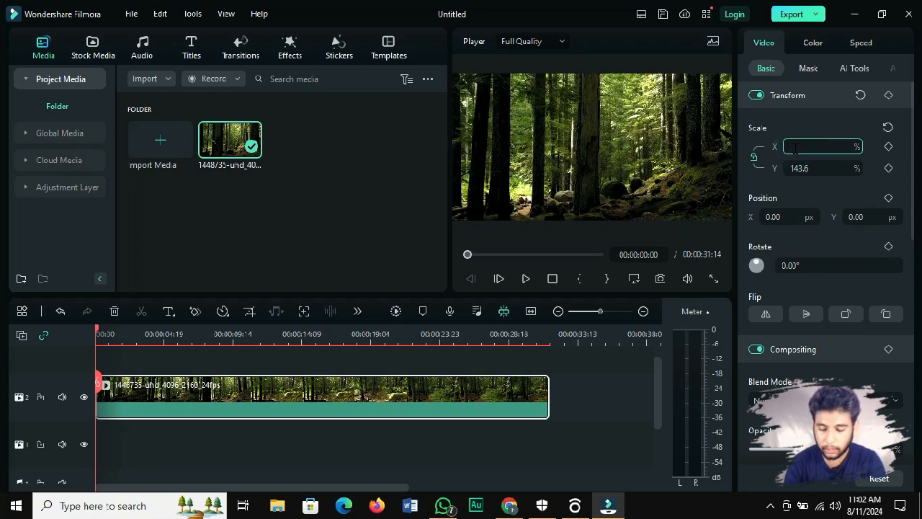
type("543")
key("Return")
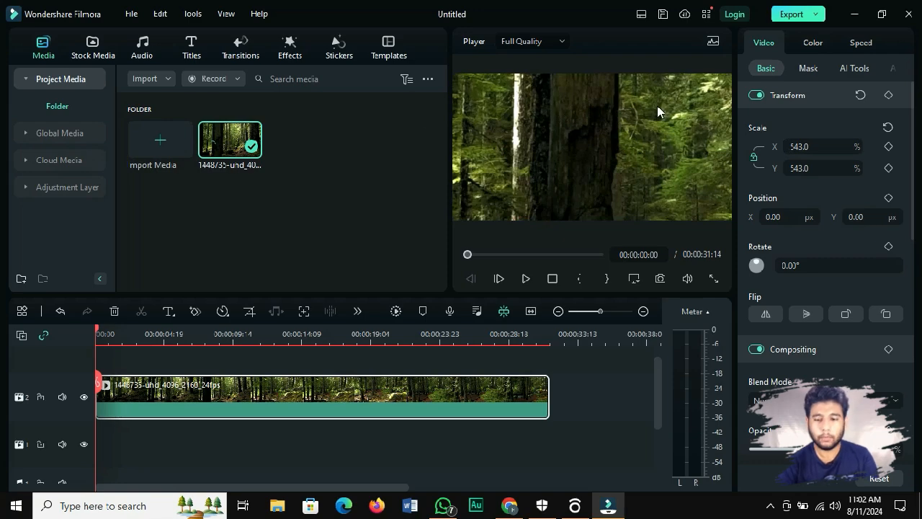
Move the enlarged clip in the preview to about X 1944, Y 134 px, and turn off its Transform settings.
left_click_drag(657, 105, 542, 155)
left_click(755, 95)
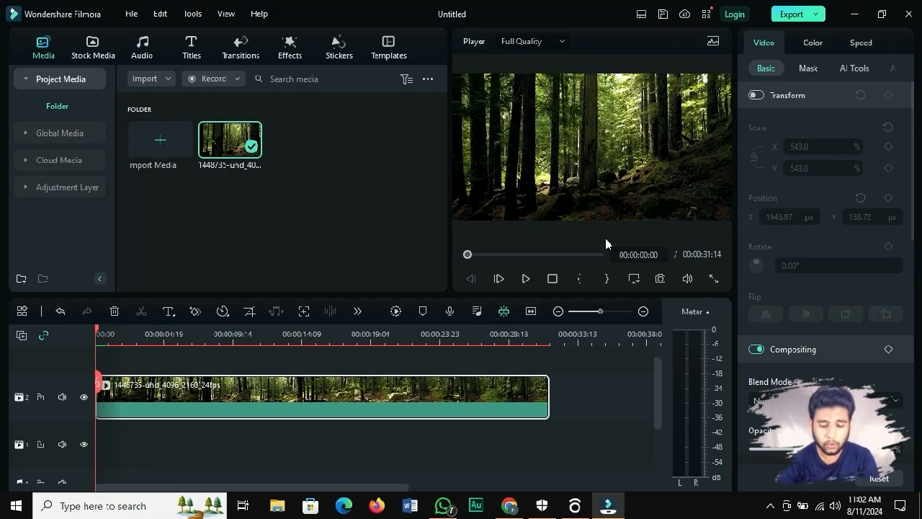
left_click(257, 421)
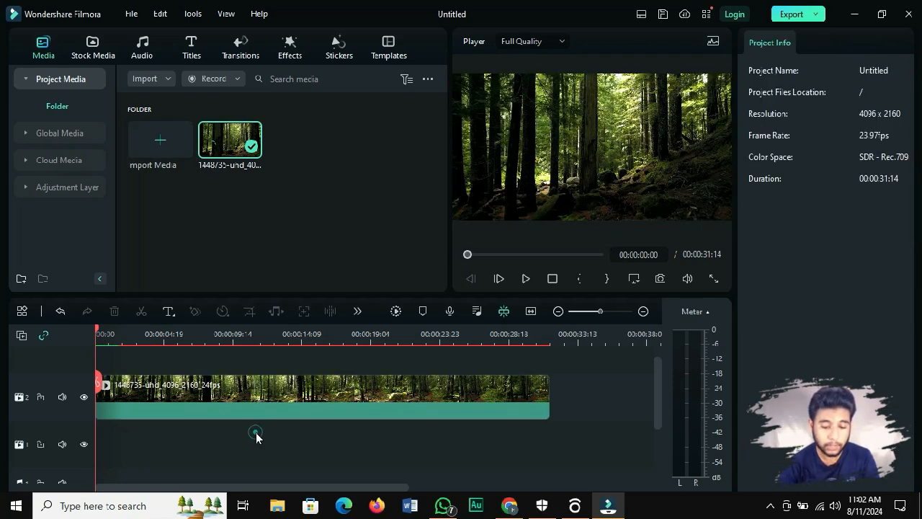
Split the timeline clip at 00:00:06:14.
left_click(168, 390)
left_click(189, 330)
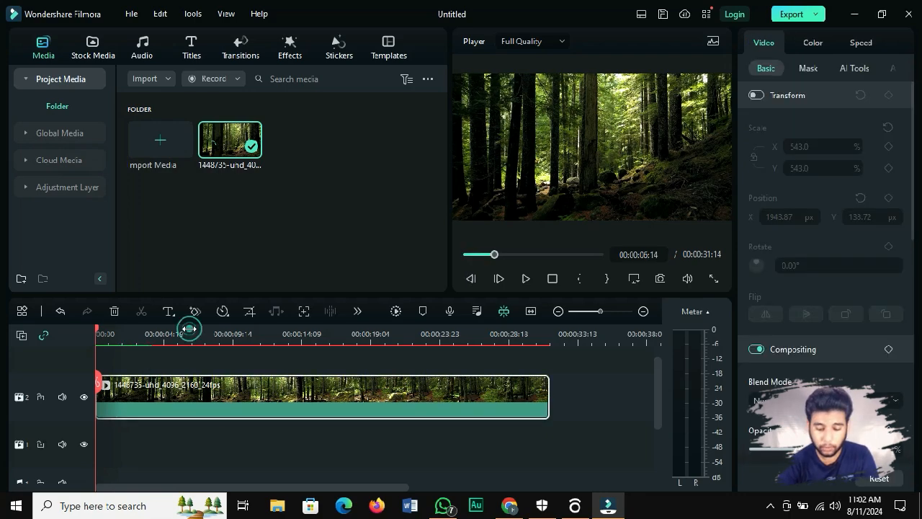
left_click(190, 381)
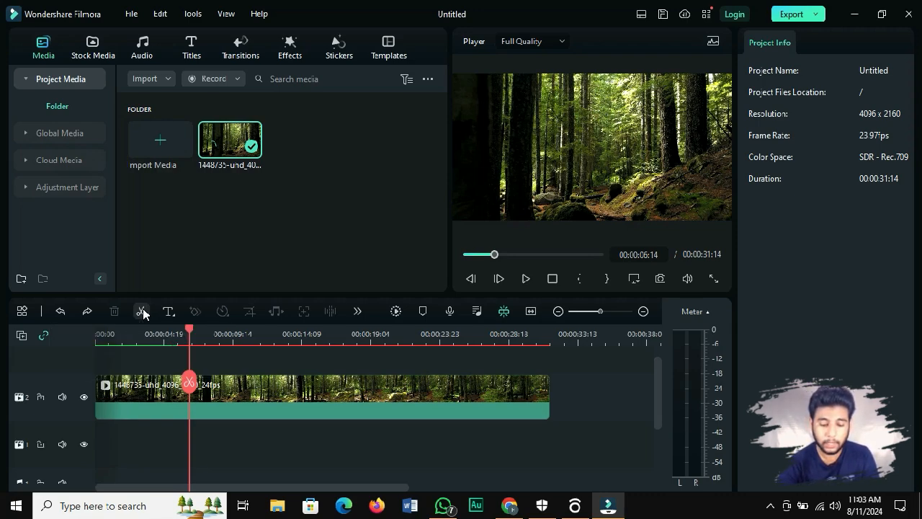
left_click(188, 382)
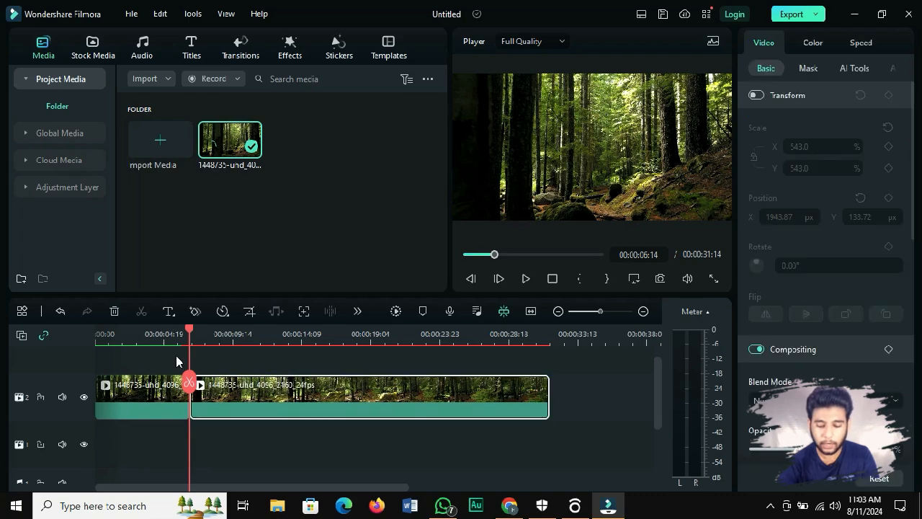
Move the second part of the split clip away from the first and delete it.
left_click_drag(243, 397, 196, 401)
left_click_drag(273, 395, 275, 394)
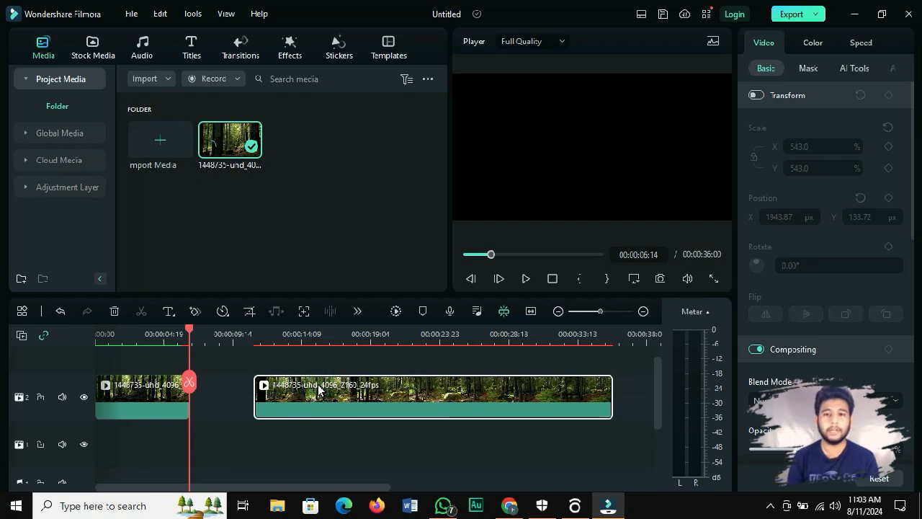
key("Delete")
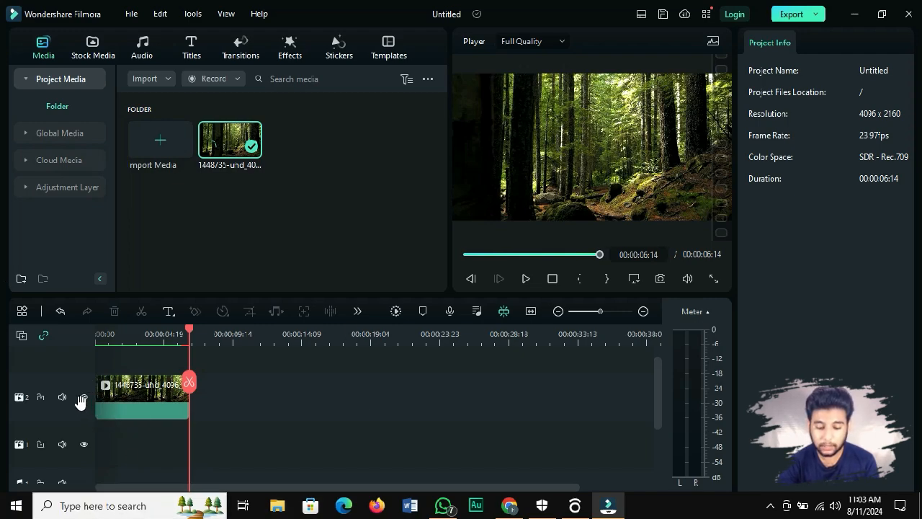
Hide video track 2, place the playhead at 00:00:02:20, and show the track again.
left_click(164, 385)
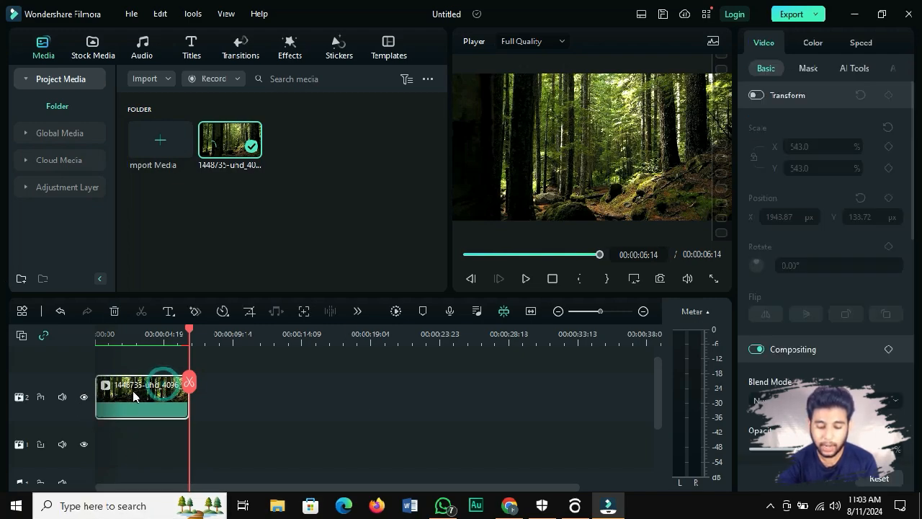
left_click(84, 393)
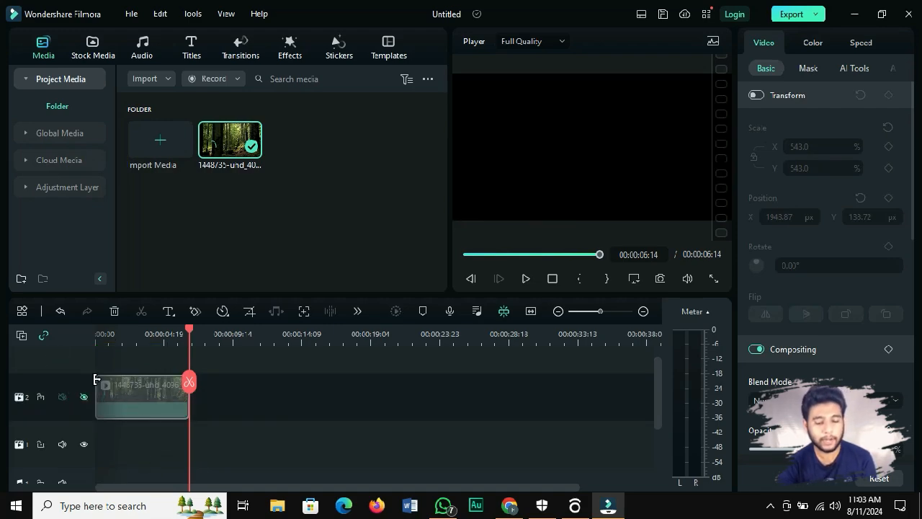
left_click(134, 328)
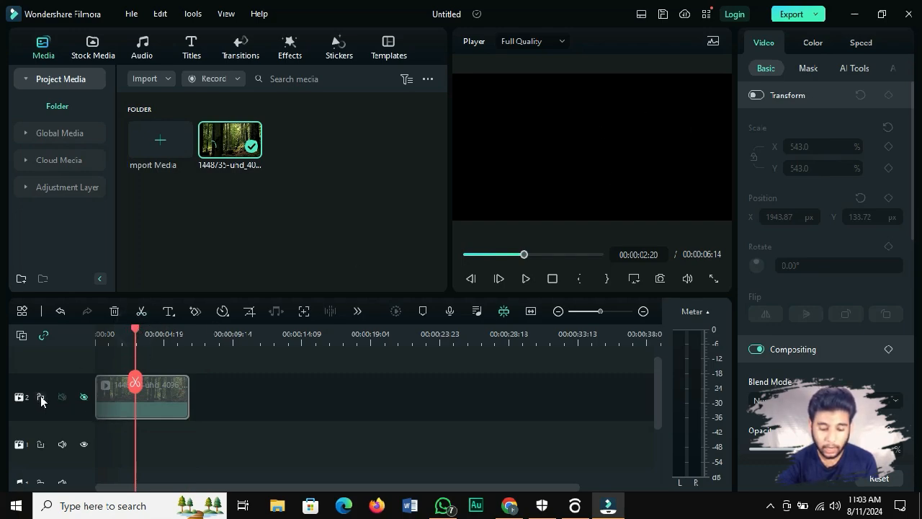
left_click(82, 402)
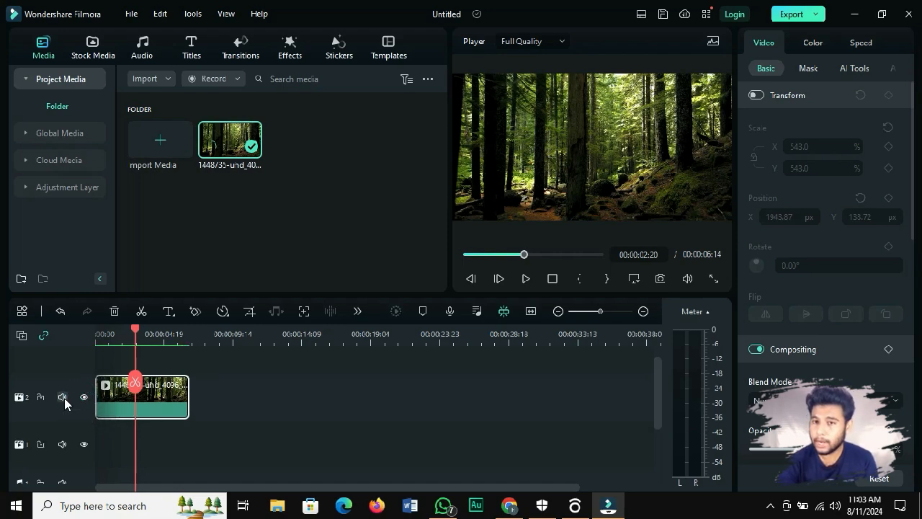
Mute and unmute video track 2, lock and unlock it, and reselect its clip.
left_click(63, 397)
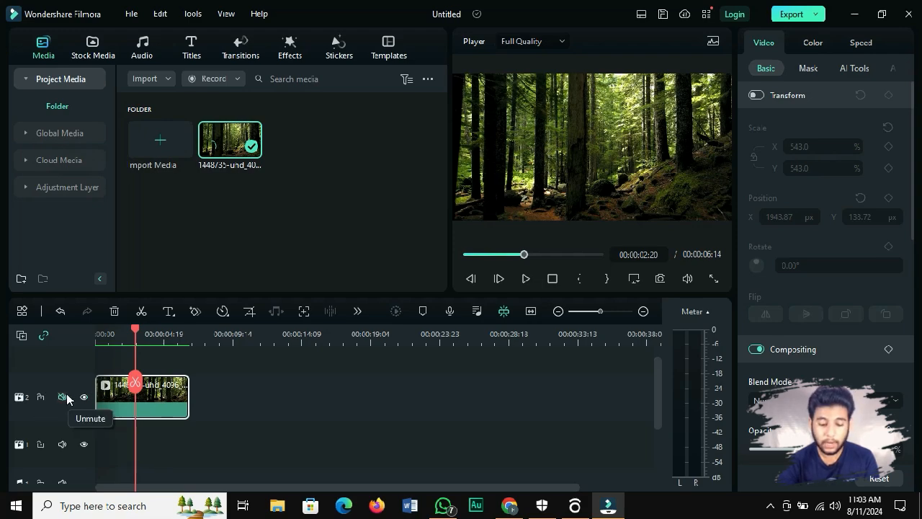
left_click(63, 396)
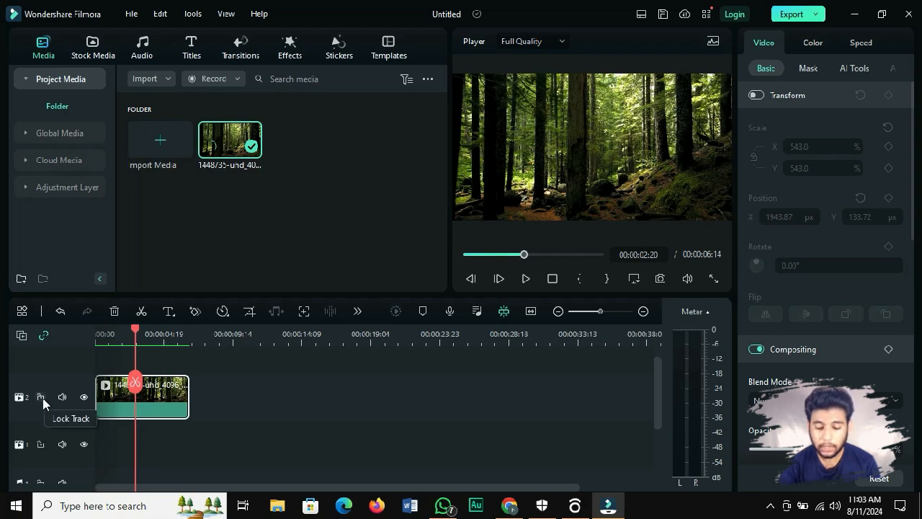
left_click(41, 397)
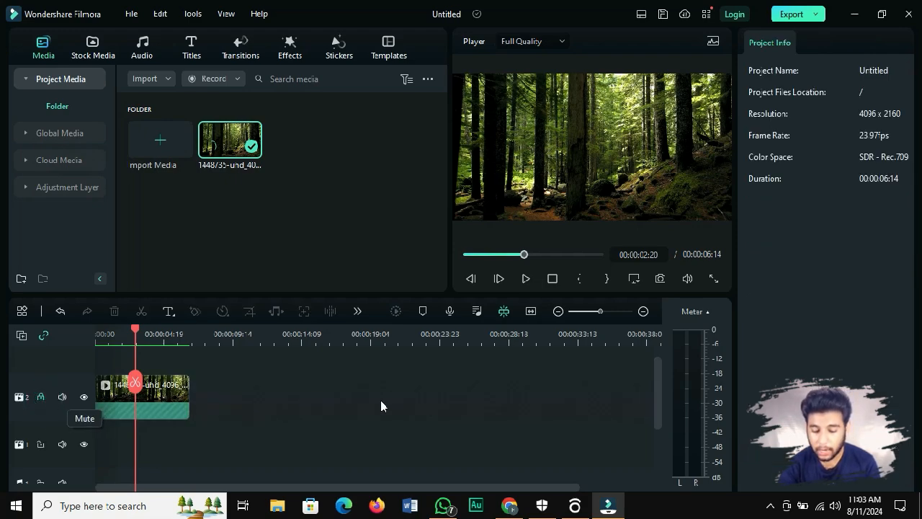
left_click(292, 407)
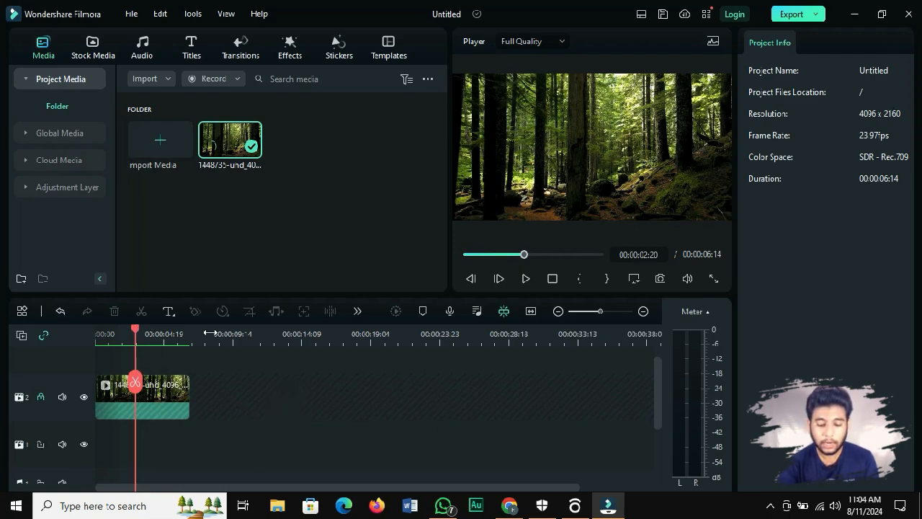
left_click(41, 397)
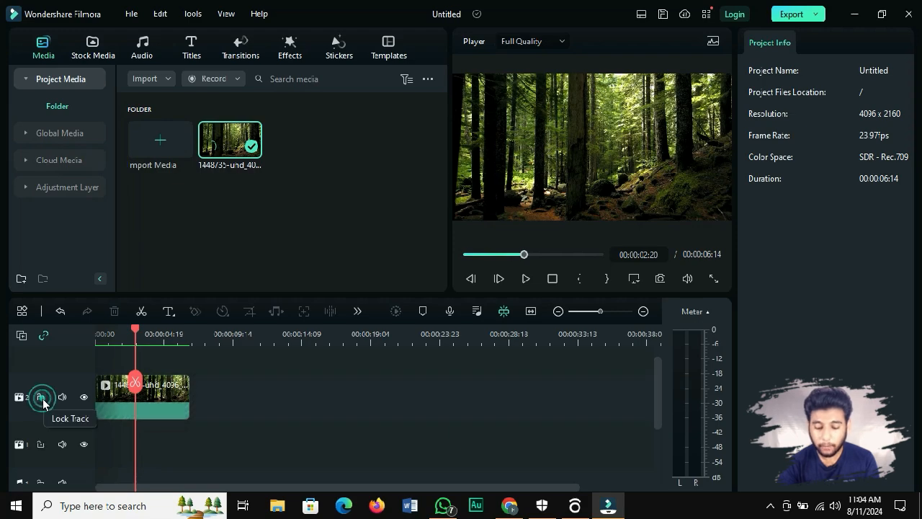
left_click(174, 395)
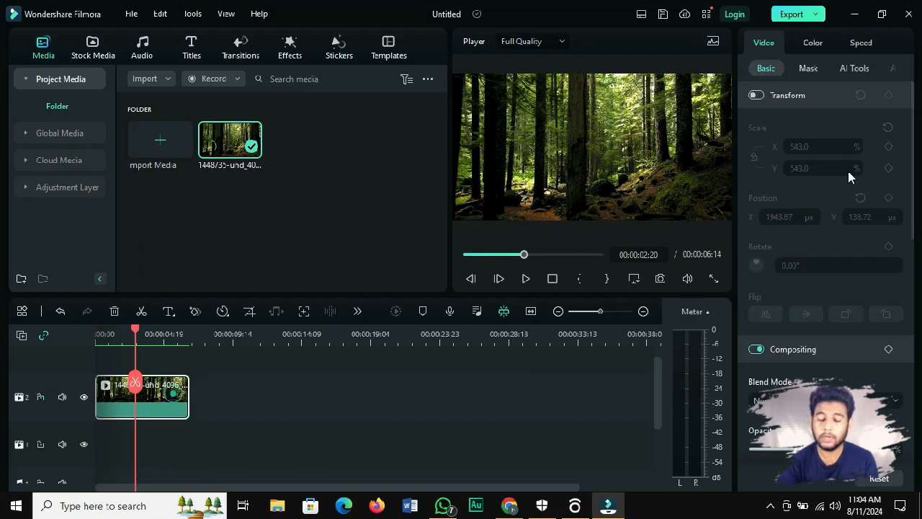